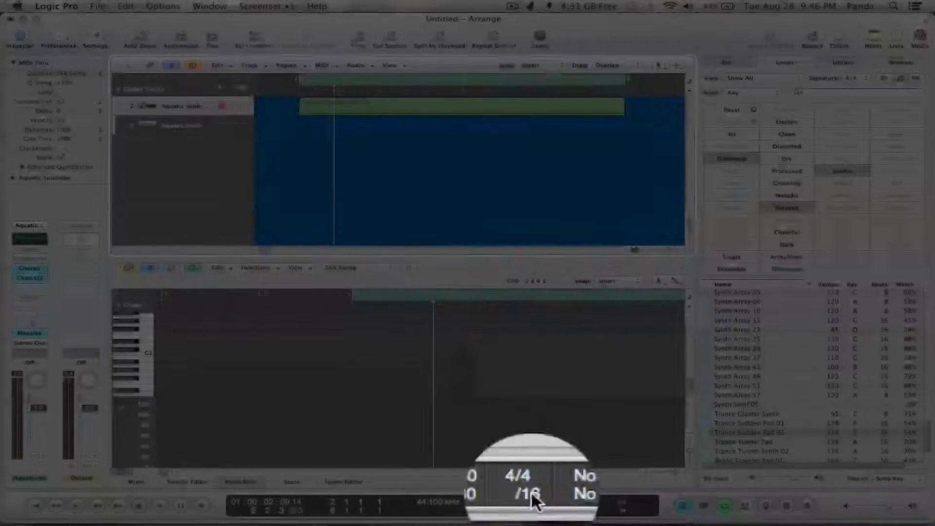
Set the division to /8 and cut the Trance Sudden Pad 02 region into equal slices with the Scissors tool, splitting overlapping notes
{"action": "mouse_move", "coordinate": [531, 493]}
{"action": "left_mouse_down"}
{"action": "mouse_move", "coordinate": [531, 483]}
{"action": "mouse_move", "coordinate": [537, 500]}
{"action": "left_mouse_up"}
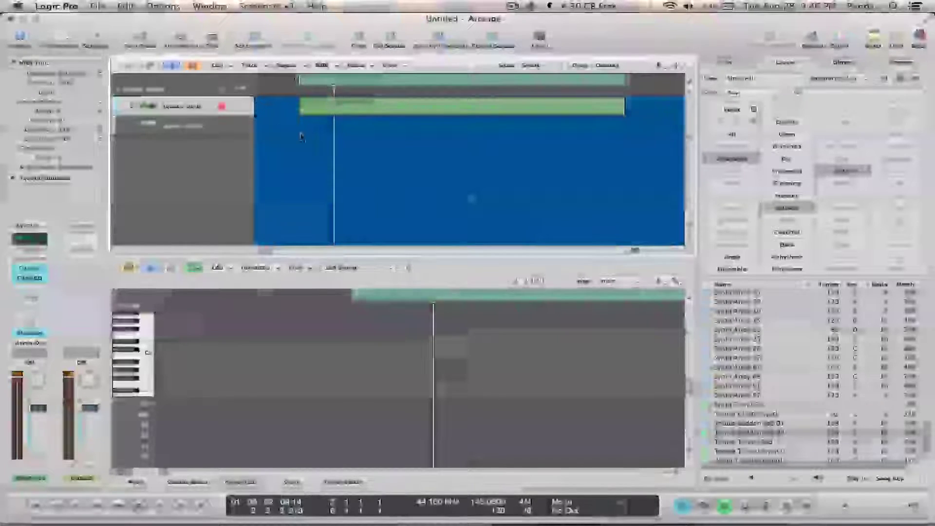
{"action": "key", "text": "Escape"}
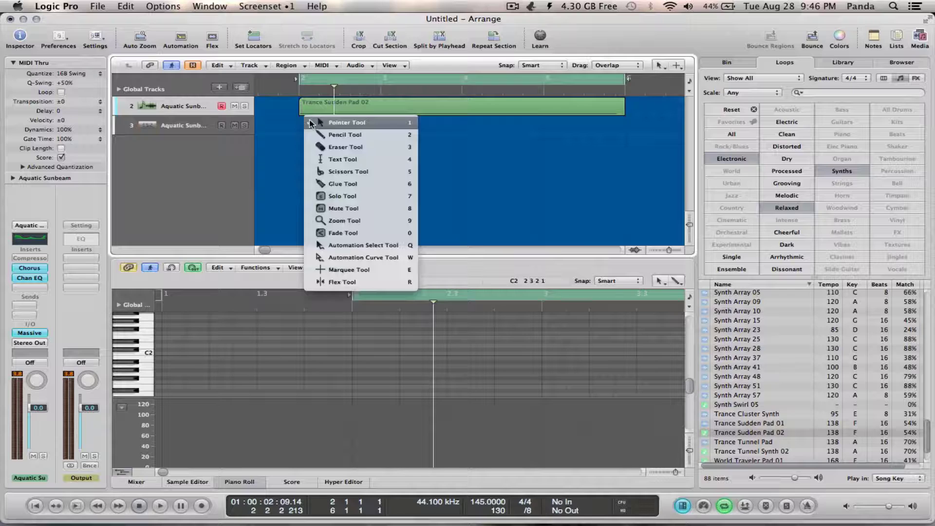
{"action": "left_click", "coordinate": [361, 176]}
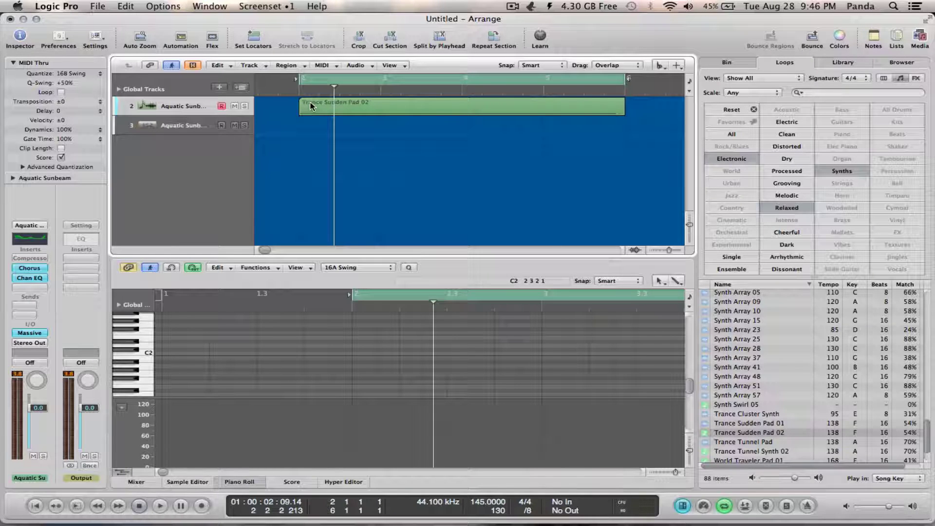
{"action": "left_click_drag", "start_coordinate": [310, 106], "coordinate": [310, 106]}
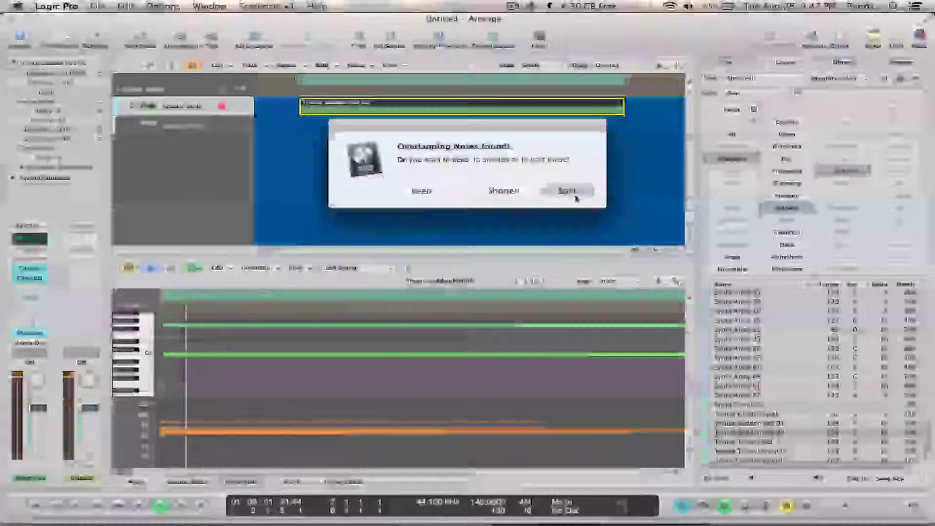
{"action": "left_click", "coordinate": [567, 191]}
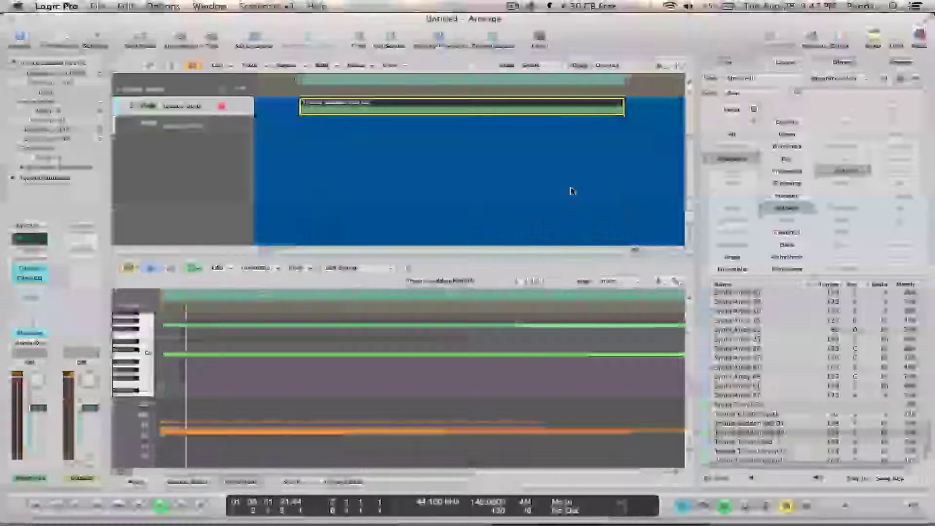
{"action": "key", "text": "Escape"}
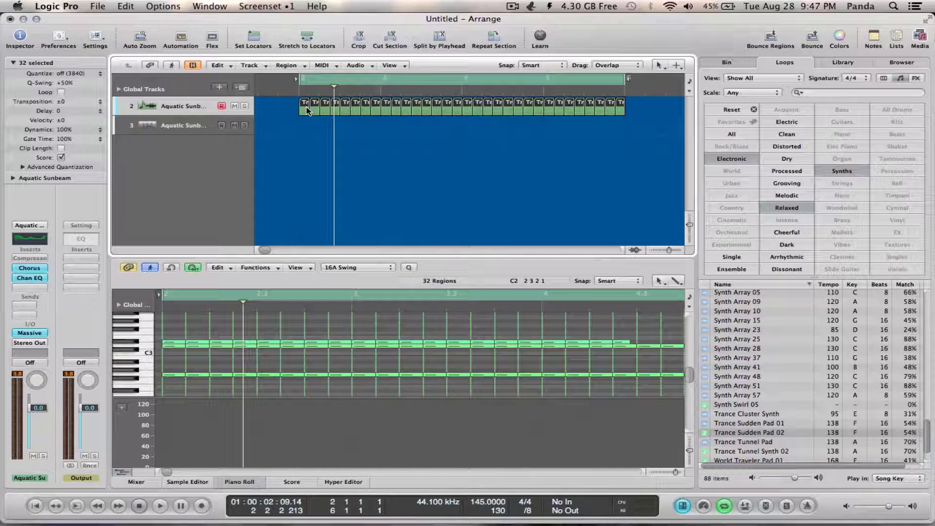
Merge all the selected Trance Sudden Pad 02 slices on track 2 back into one region
{"action": "right_click", "coordinate": [305, 109]}
{"action": "mouse_move", "coordinate": [414, 297]}
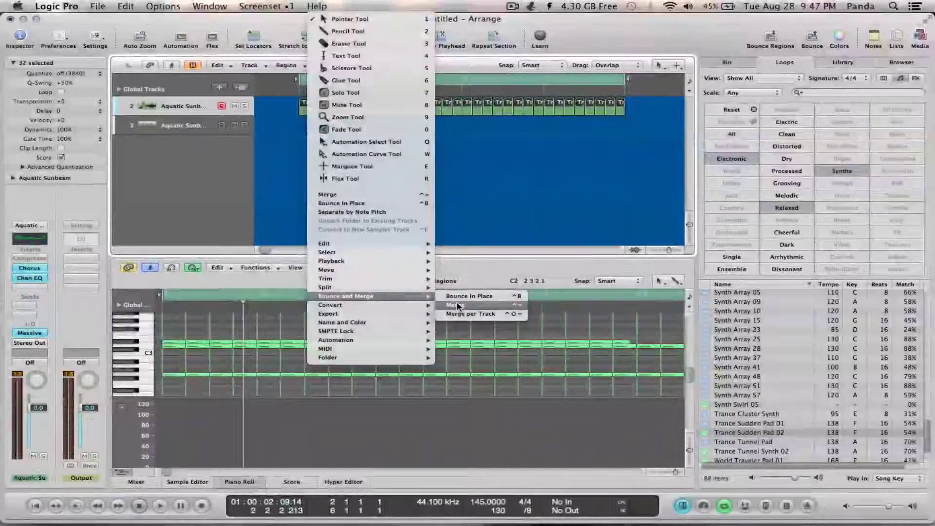
{"action": "left_click", "coordinate": [458, 306]}
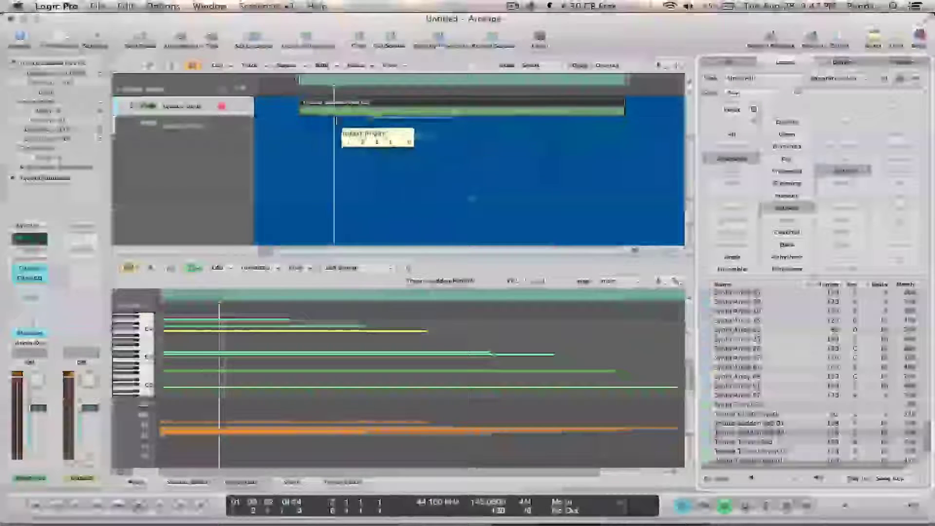
Add another Trance Sudden Pad 02 loop to the arrangement, move its region onto track 3, and play it for comparison
{"action": "left_click_drag", "start_coordinate": [342, 119], "coordinate": [319, 187]}
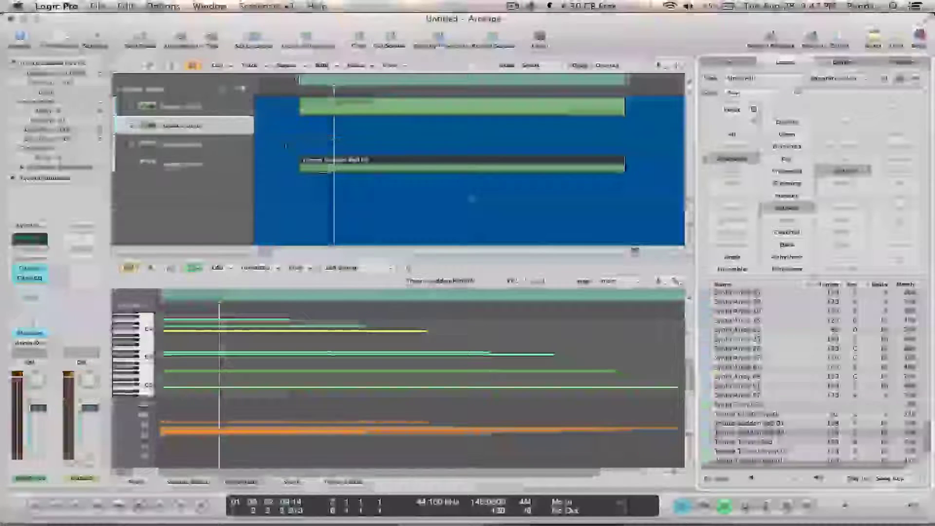
{"action": "left_click_drag", "start_coordinate": [307, 167], "coordinate": [308, 128]}
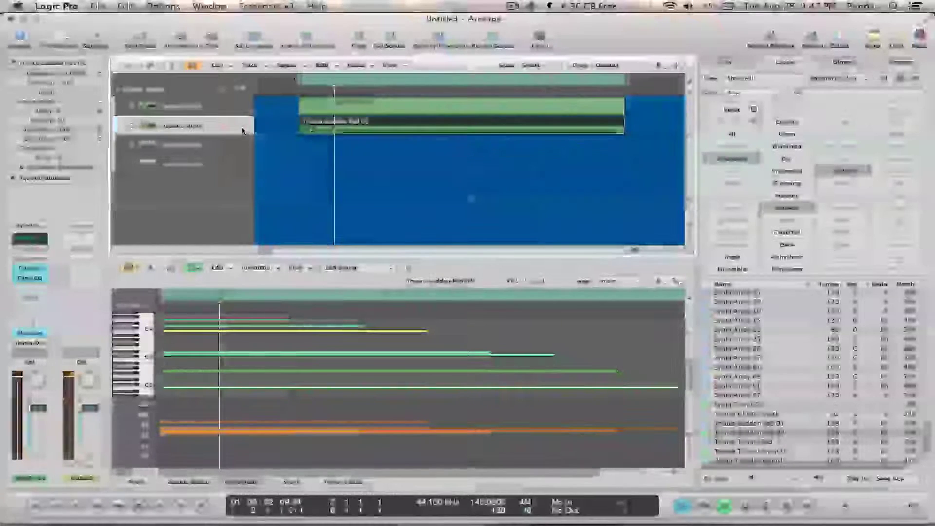
{"action": "key", "text": "space"}
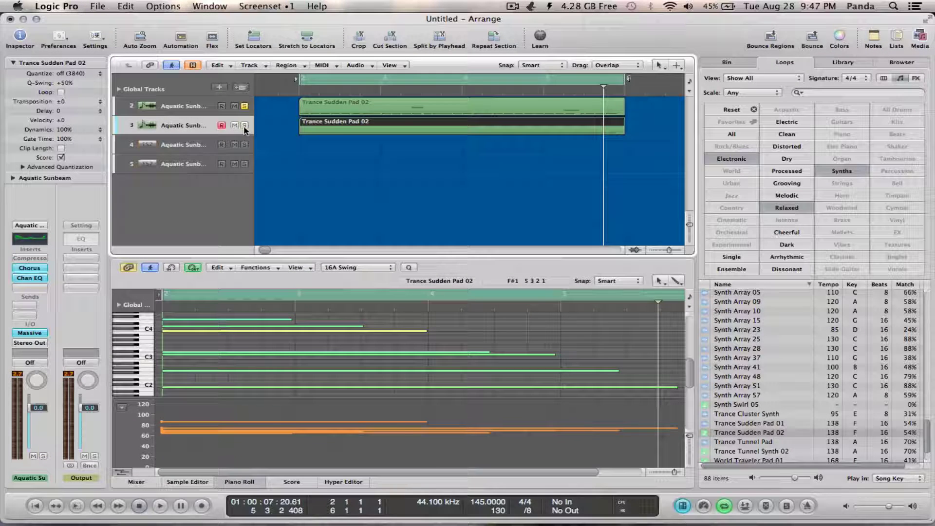
Select the sliced region on track 2 for editing and check the settings of the Massive instrument
{"action": "left_click", "coordinate": [339, 114]}
{"action": "key", "text": "space"}
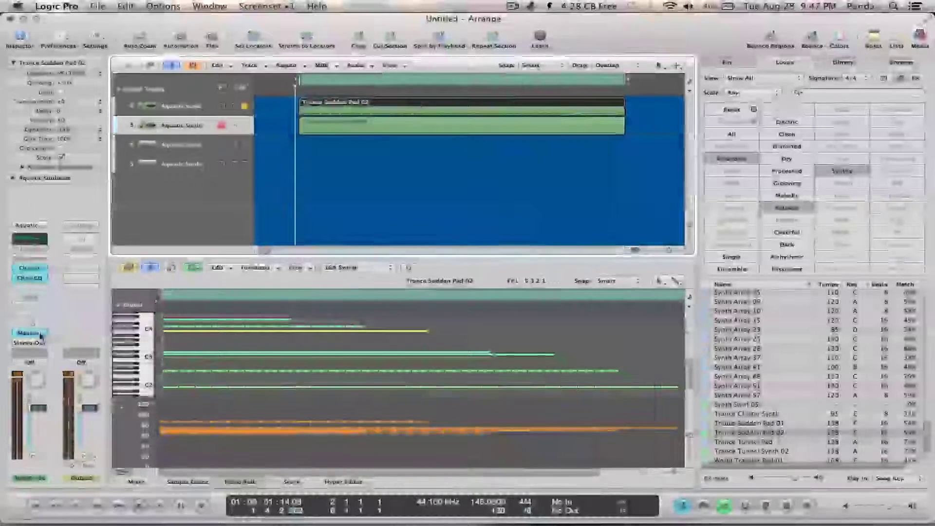
{"action": "left_click", "coordinate": [41, 335]}
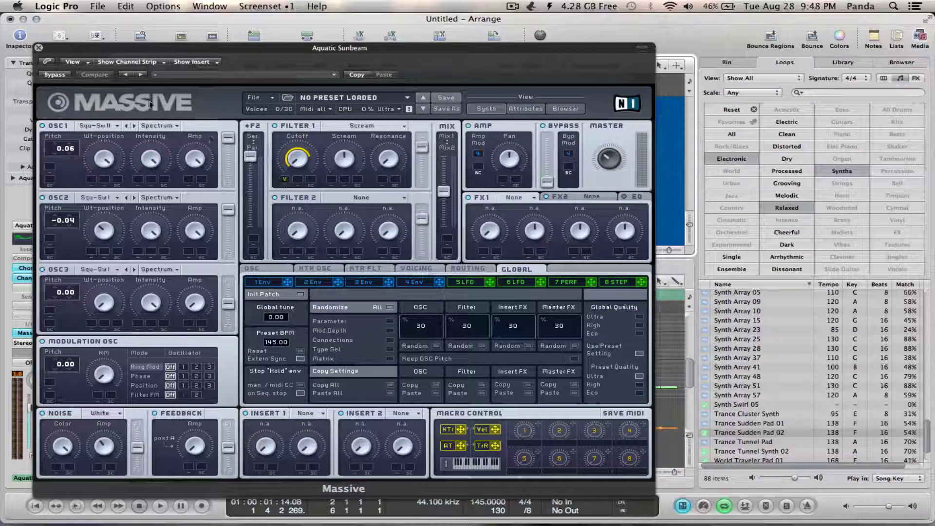
{"action": "left_click", "coordinate": [38, 48]}
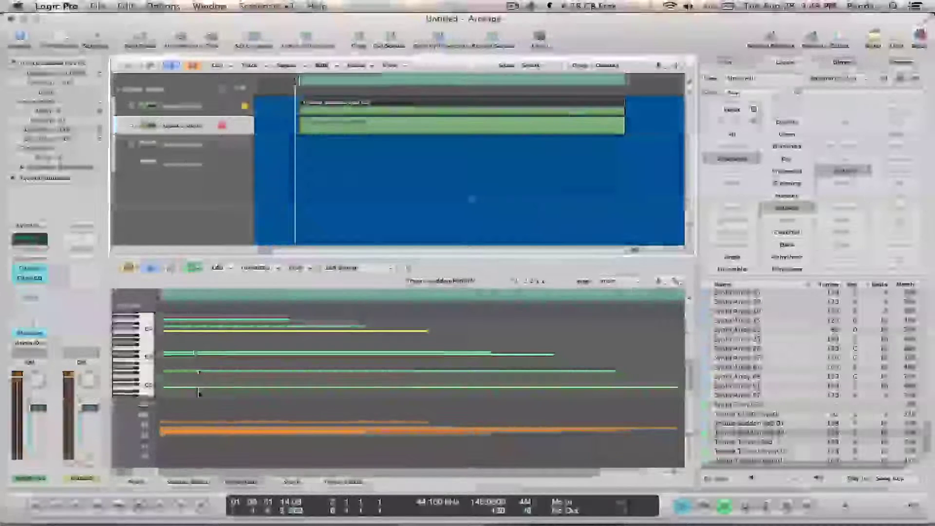
Select every second column of notes at the start of the sliced region and extend the selection to the same subpositions throughout the region
{"action": "left_click_drag", "start_coordinate": [198, 397], "coordinate": [198, 428]}
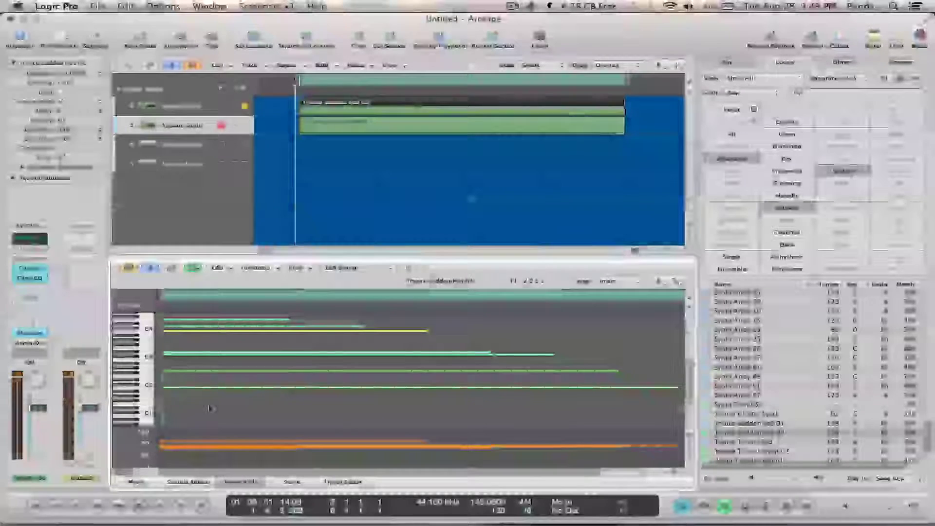
{"action": "key", "text": "super+a"}
{"action": "key", "text": "ctrl+Down"}
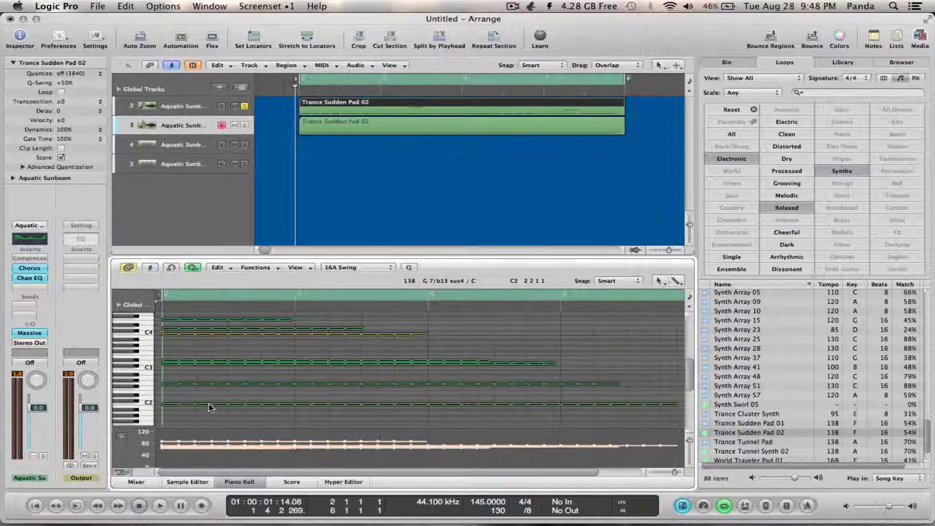
{"action": "left_click", "coordinate": [219, 398]}
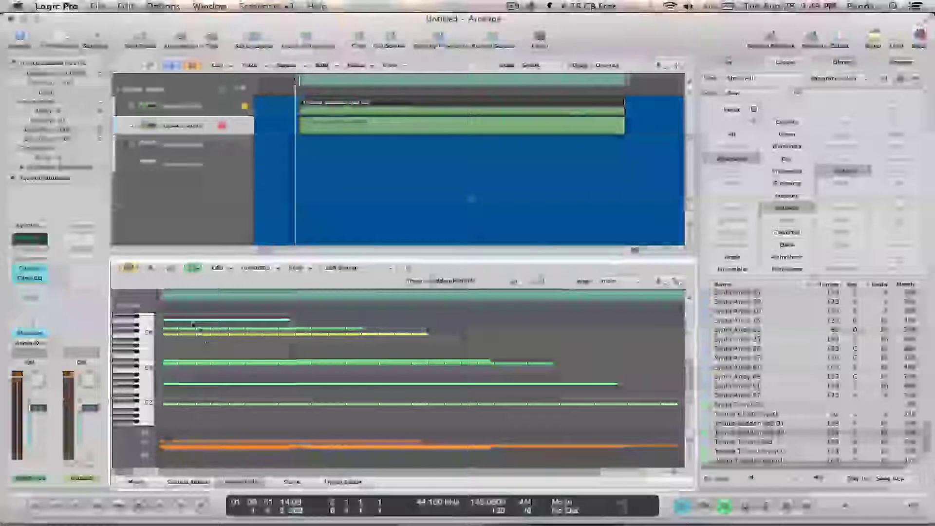
{"action": "mouse_move", "coordinate": [190, 317]}
{"action": "left_mouse_down"}
{"action": "mouse_move", "coordinate": [190, 408]}
{"action": "mouse_move", "coordinate": [221, 325]}
{"action": "left_mouse_up"}
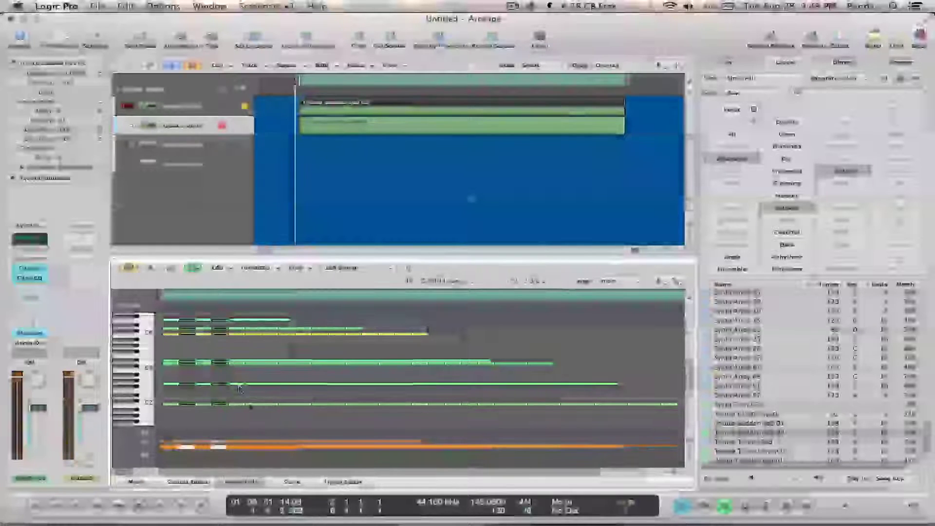
{"action": "left_click_drag", "start_coordinate": [254, 411], "coordinate": [258, 351]}
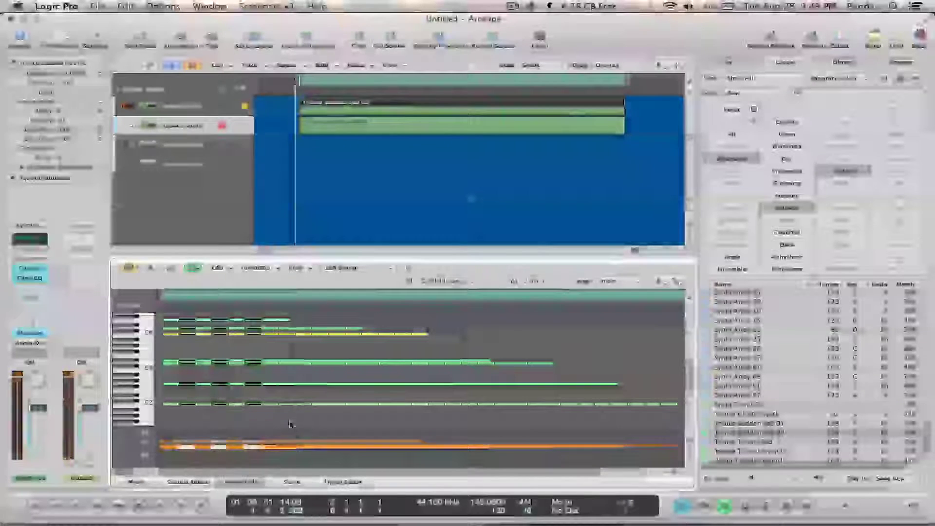
{"action": "left_click_drag", "start_coordinate": [290, 414], "coordinate": [291, 323]}
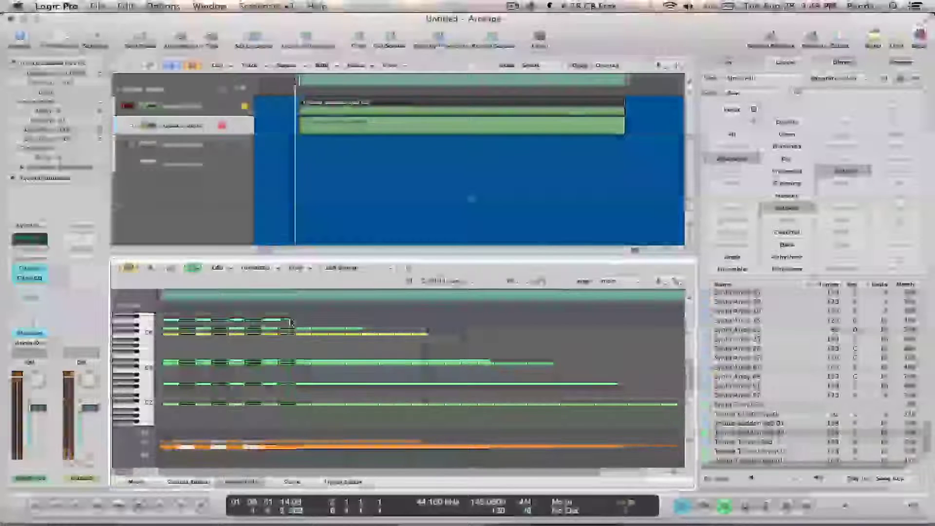
{"action": "left_click", "coordinate": [219, 267]}
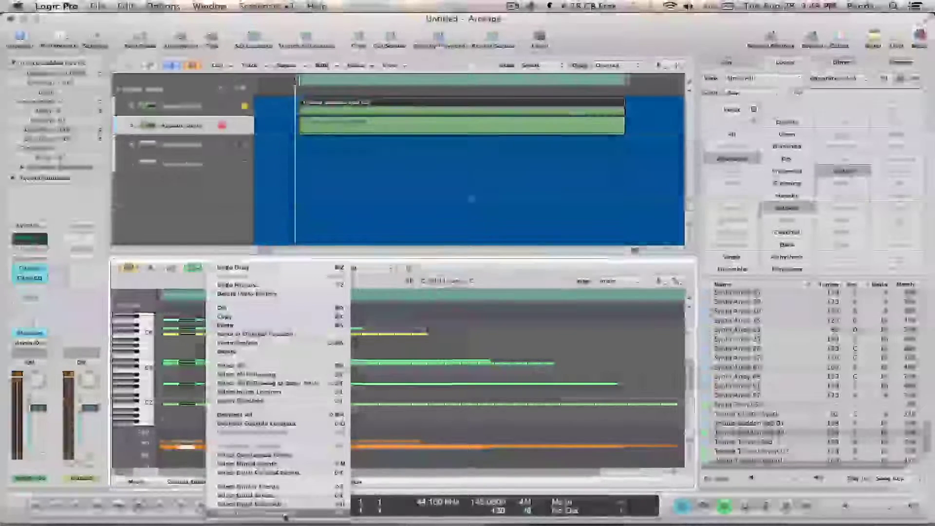
{"action": "left_click", "coordinate": [285, 515]}
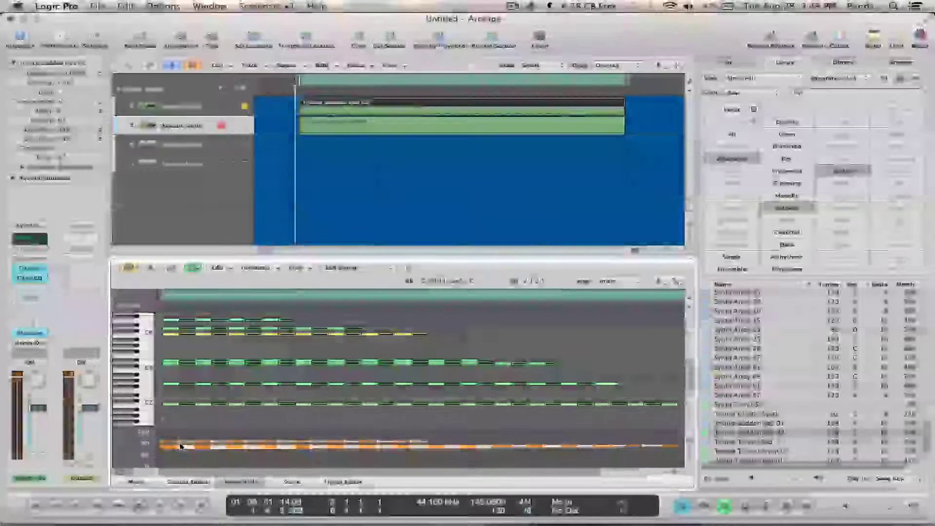
Lower the velocity of the selected alternate notes to about 40 and play back the region
{"action": "left_click_drag", "start_coordinate": [181, 445], "coordinate": [180, 453]}
{"action": "key", "text": "space"}
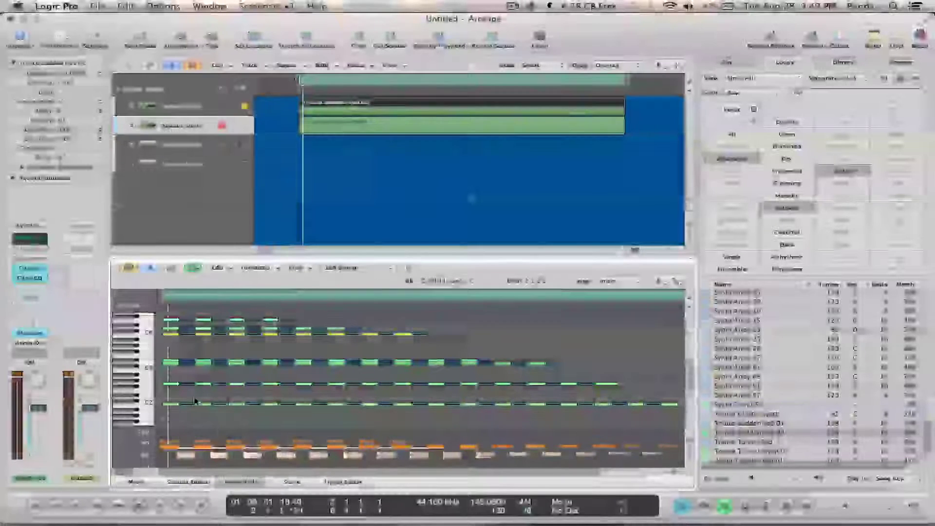
{"action": "key", "text": "space"}
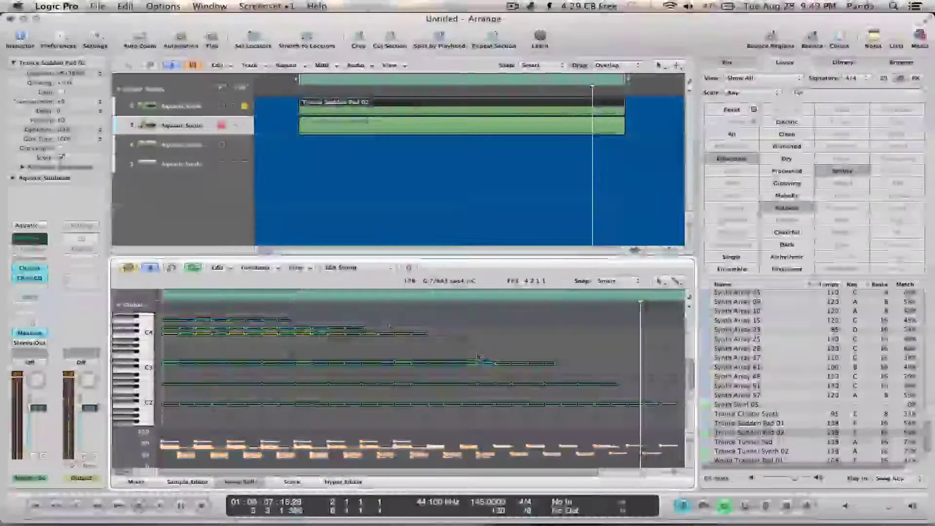
Quantize all notes of the sliced region with an MPC 3K 16th-note setting
{"action": "left_click", "coordinate": [355, 268]}
{"action": "scroll", "coordinate": [375, 249], "scroll_direction": "down", "scroll_amount": 10}
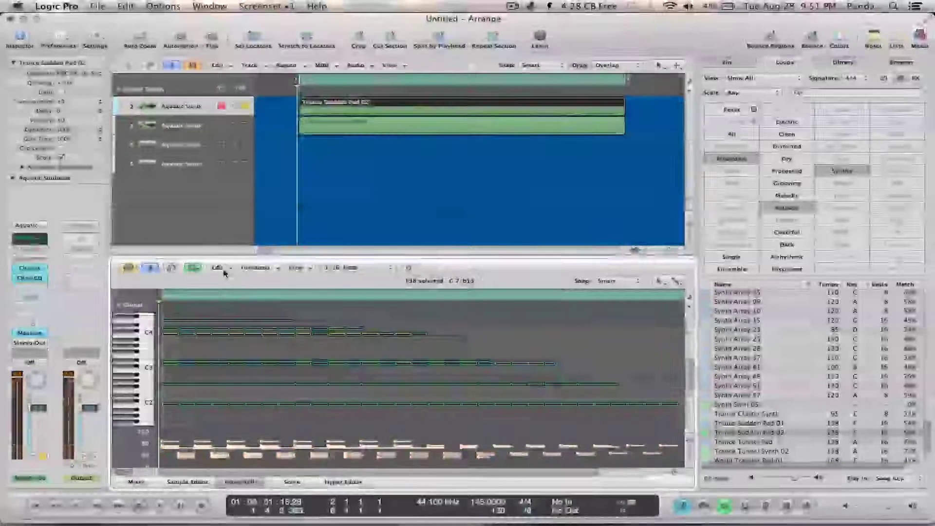
Correct the overlaps among all notes of the sliced region by shortening the overlapped notes, and play back the result
{"action": "left_click", "coordinate": [249, 267]}
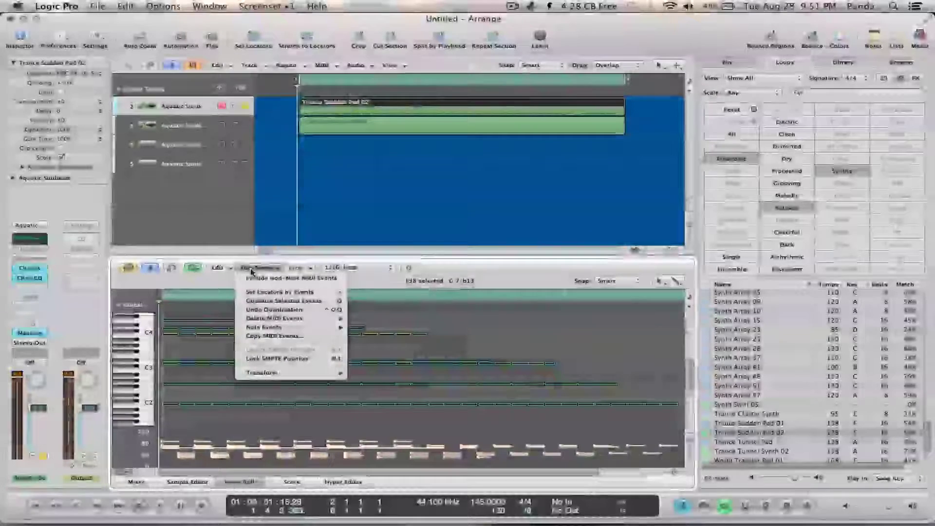
{"action": "mouse_move", "coordinate": [312, 372]}
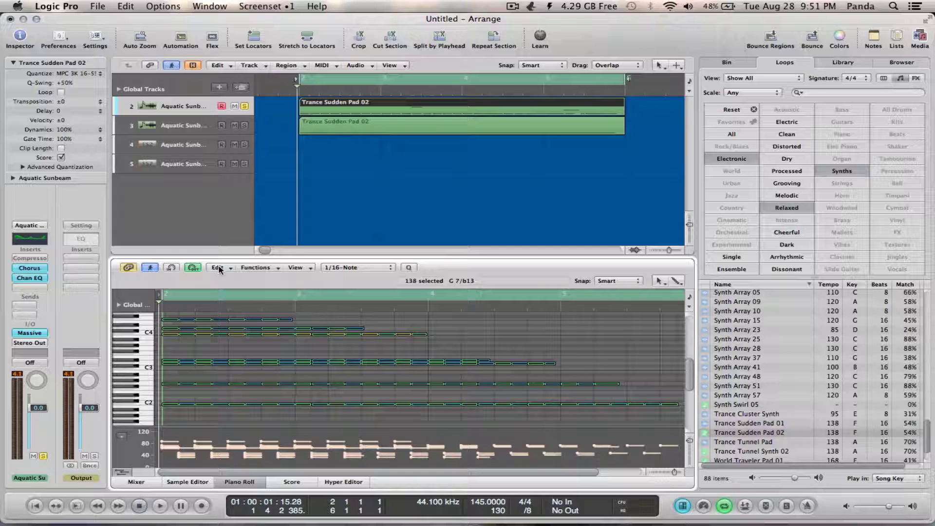
{"action": "right_click", "coordinate": [236, 323]}
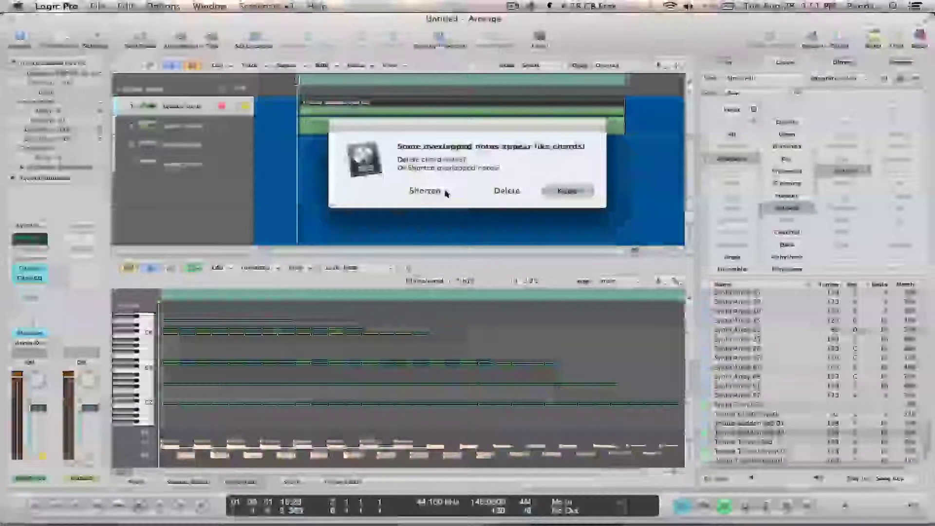
{"action": "left_click", "coordinate": [445, 192]}
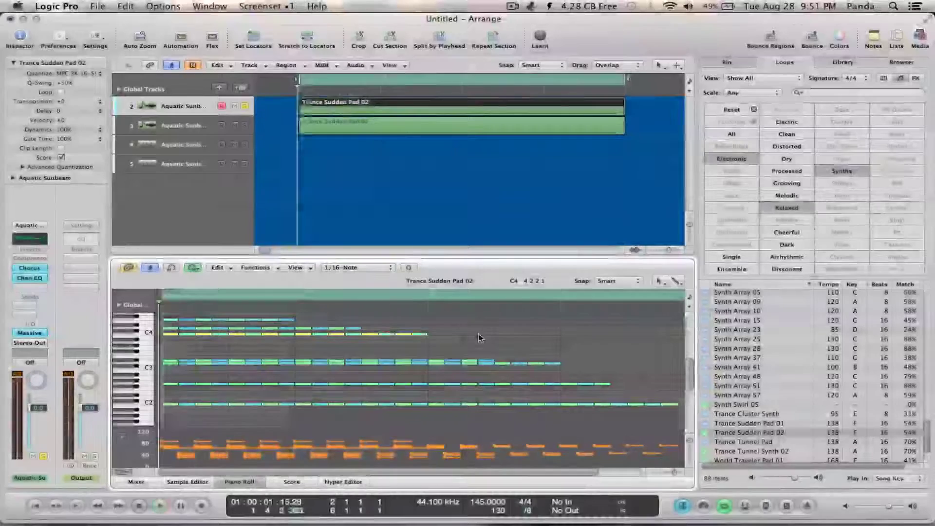
{"action": "key", "text": "space"}
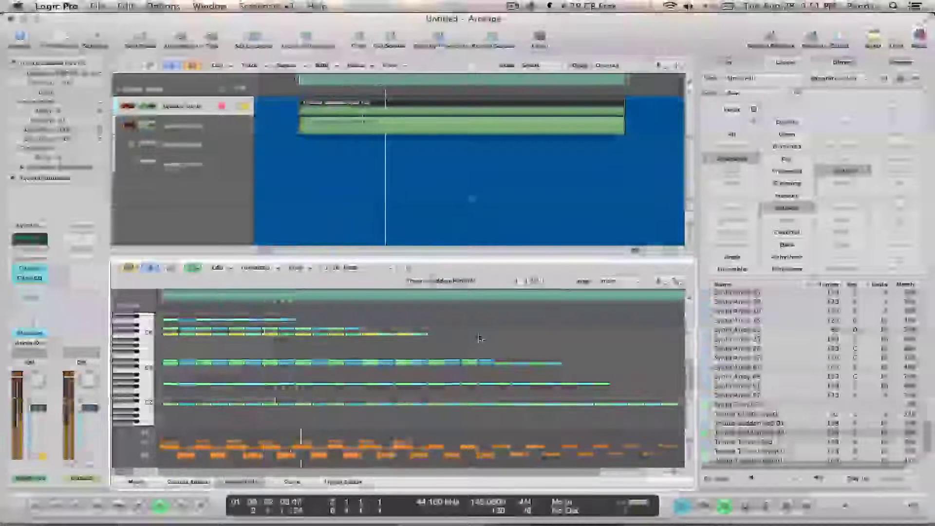